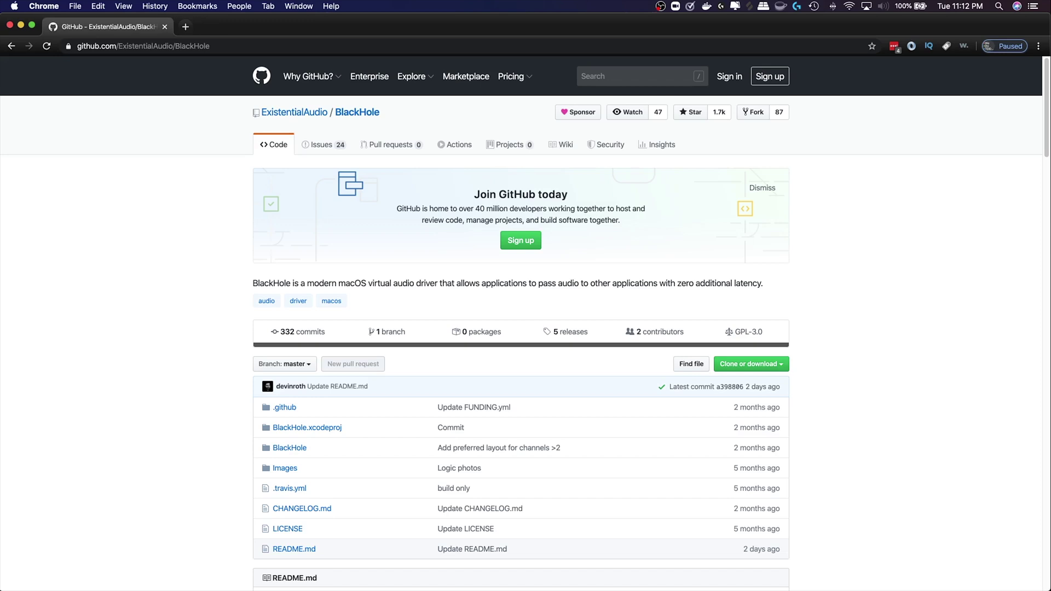
Review the feature list and setup information in the BlackHole README on GitHub
scroll(526, 323, "down", 15)
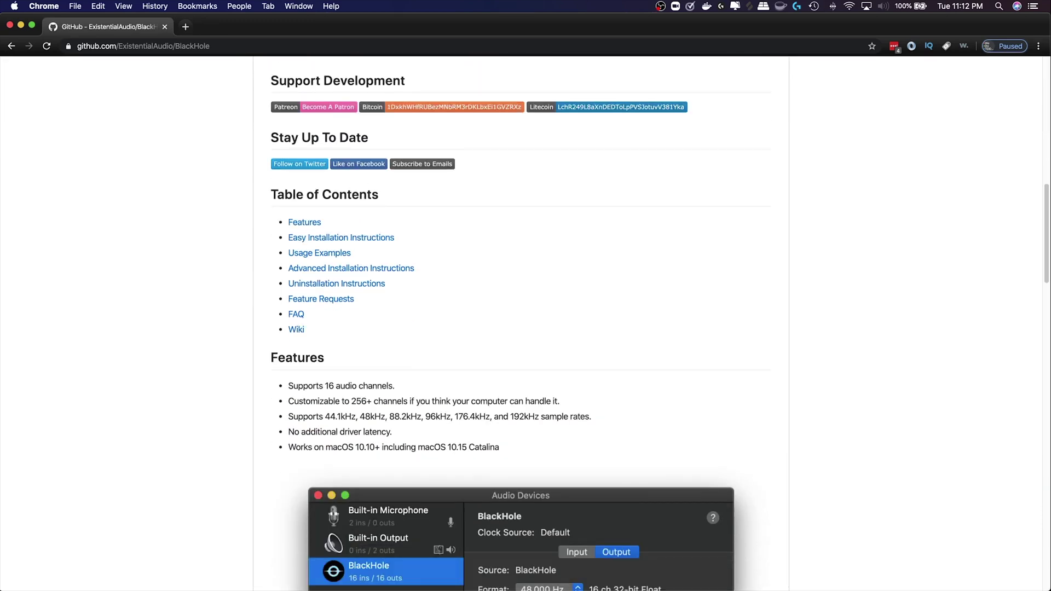
scroll(526, 323, "down", 12)
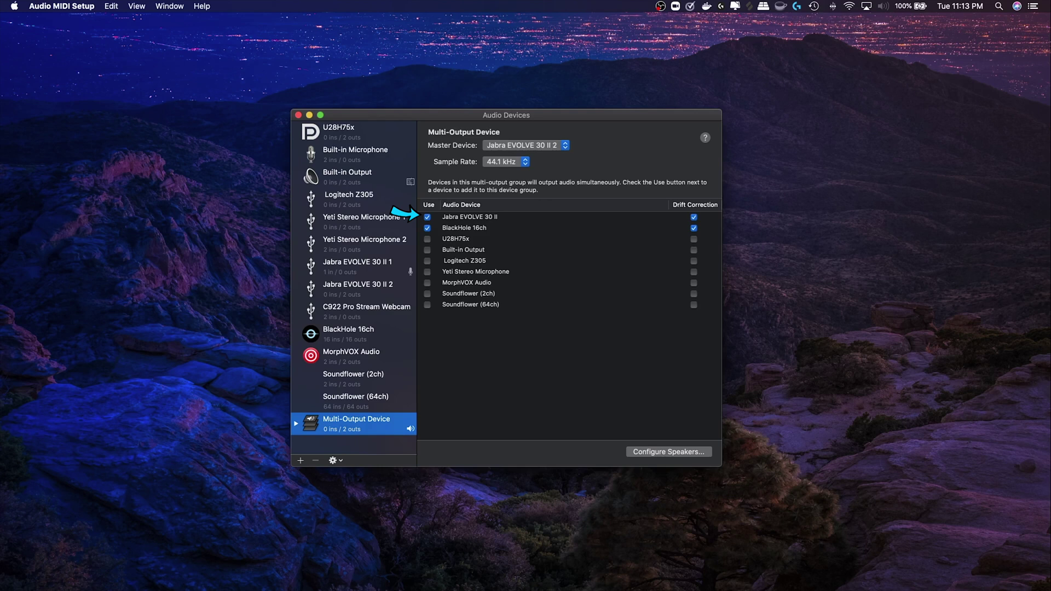
Compare the settings of the Jabra EVOLVE 30 II input, the Jabra output and the Multi-Output Device in Audio MIDI Setup
left_click(353, 267)
left_click(354, 289)
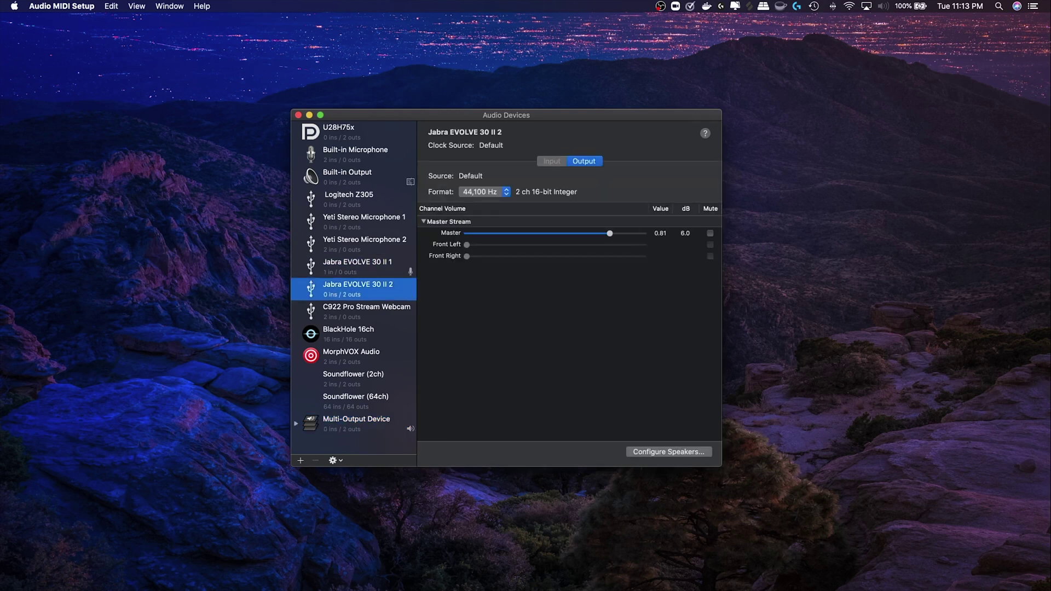
left_click(354, 267)
left_click(353, 289)
left_click(354, 267)
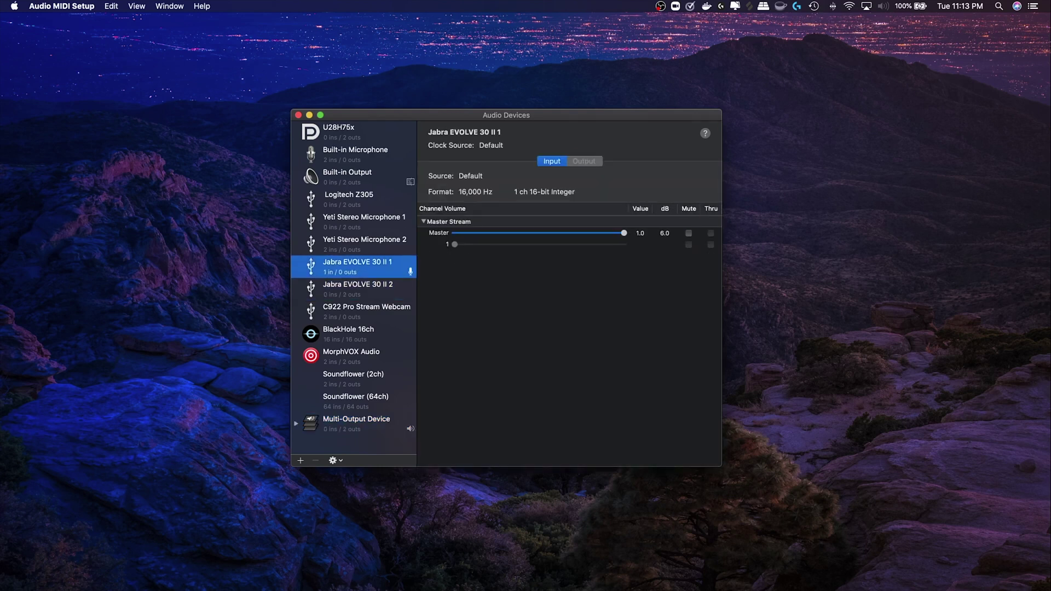
left_click(353, 289)
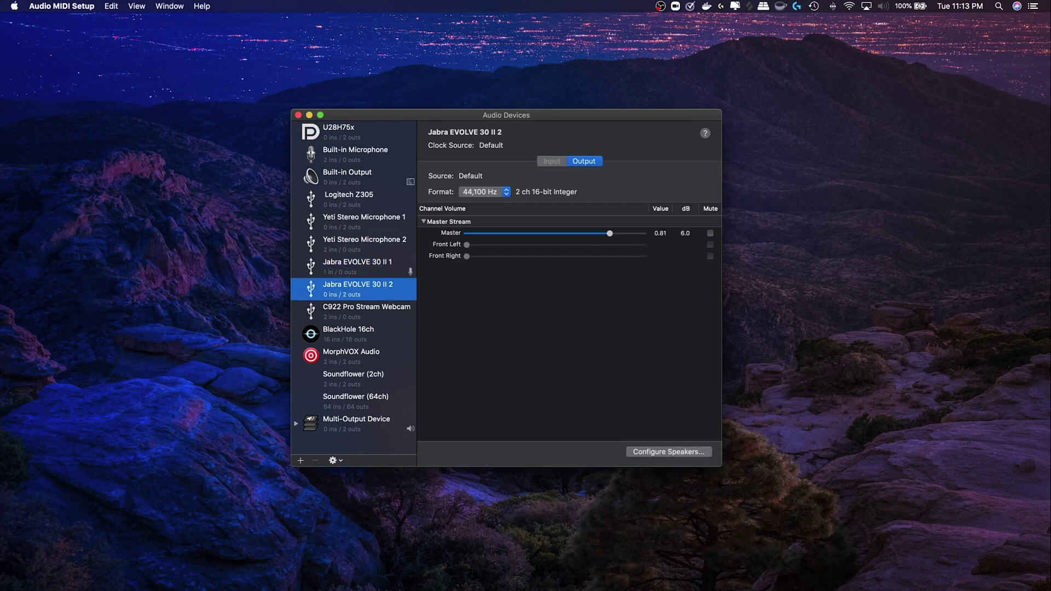
left_click(354, 424)
left_click(353, 289)
left_click(353, 424)
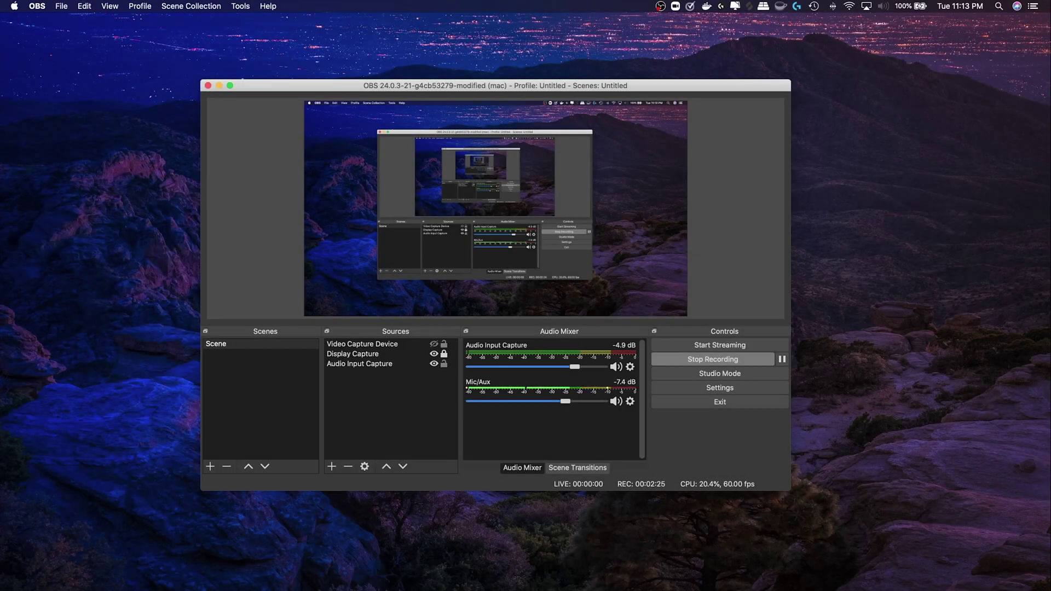
left_click(630, 367)
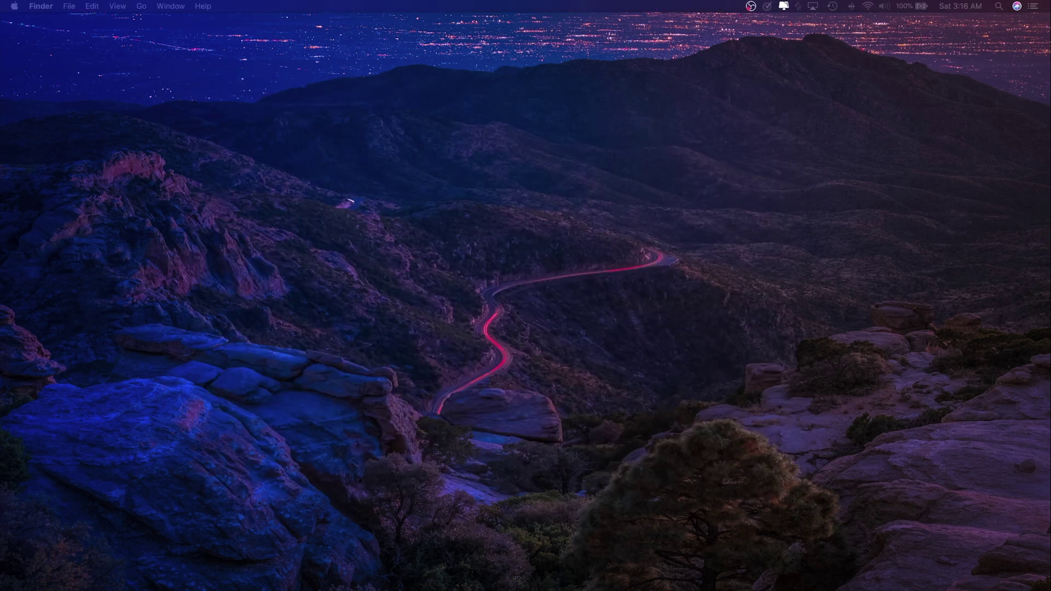
left_click(884, 6)
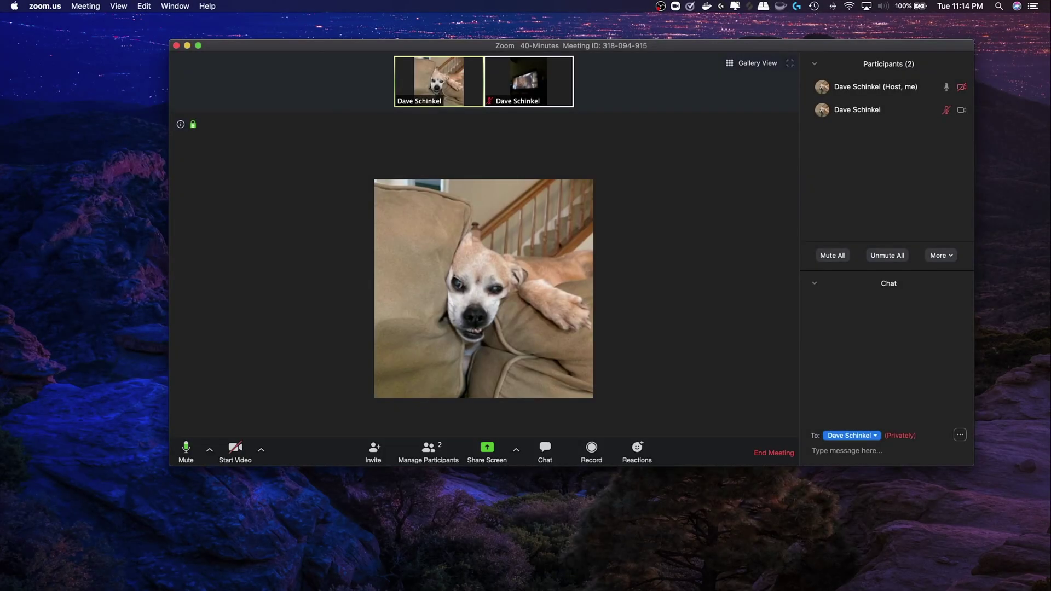
In the Zoom meeting, select Jabra EVOLVE 30 II as the microphone
left_click(209, 450)
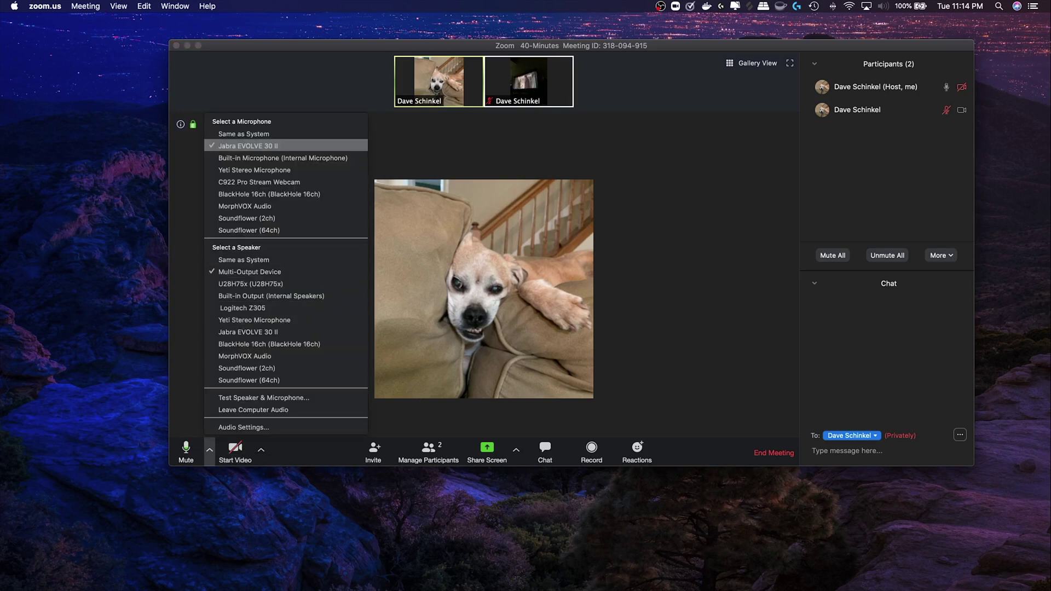
left_click(248, 145)
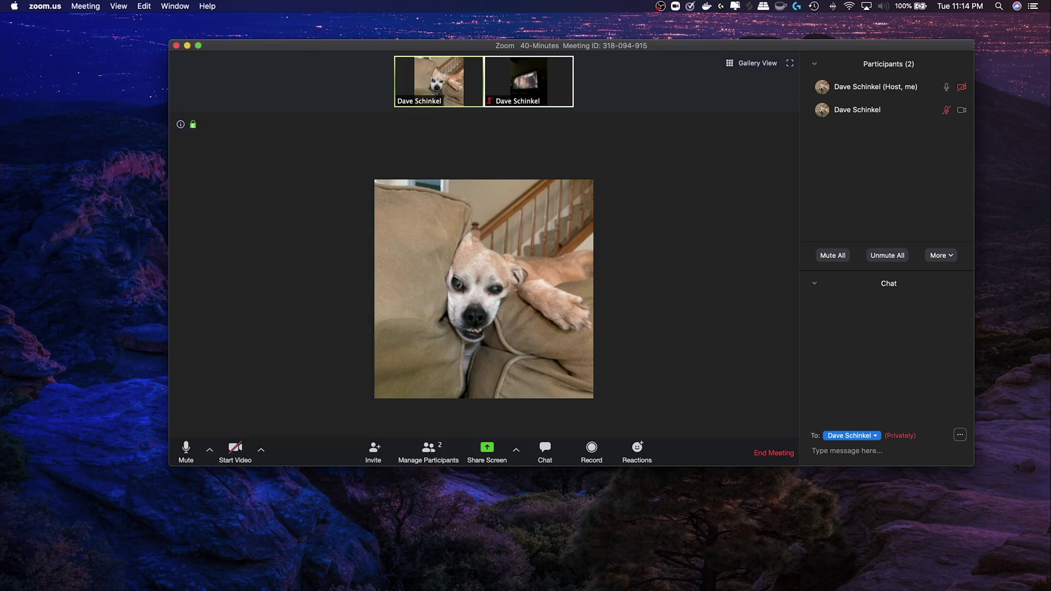
mouse_move(528, 81)
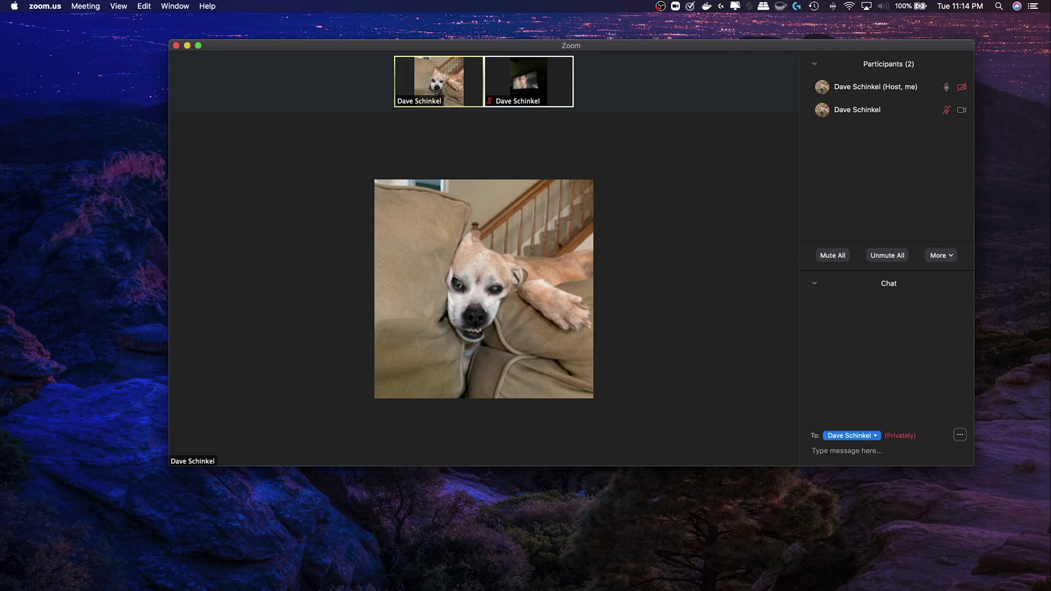
left_click(541, 65)
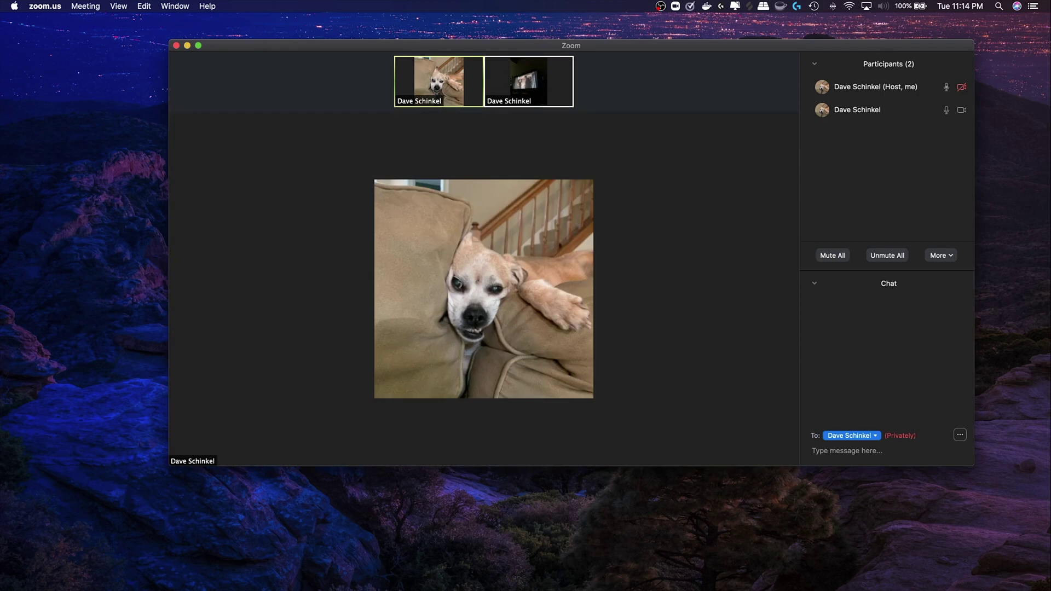
Switch to OBS, review the recording output settings, and set the Mic/Auxiliary Audio device to Default
key("super+Tab")
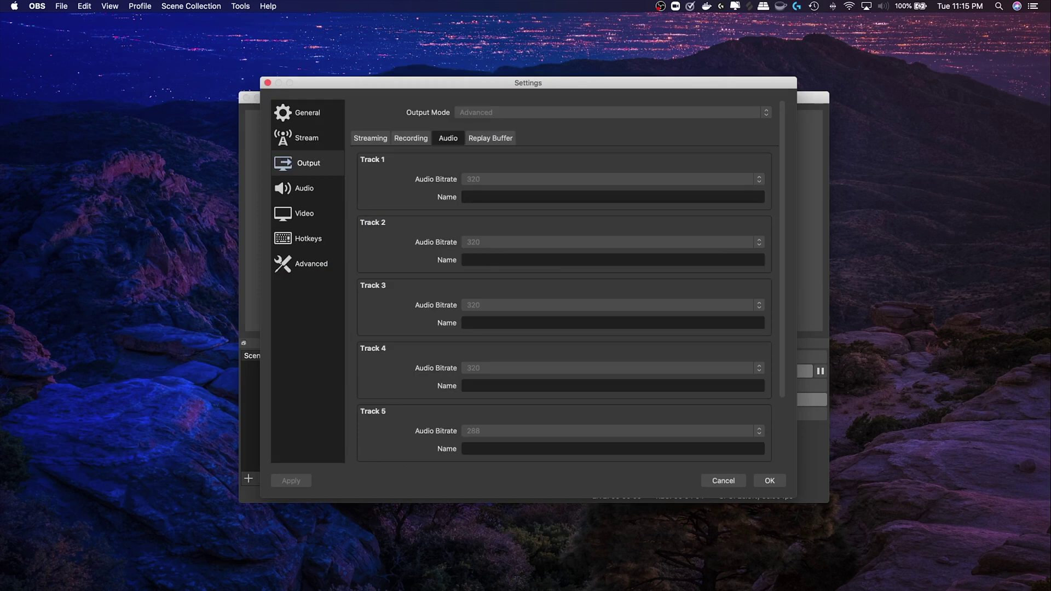
left_click(410, 138)
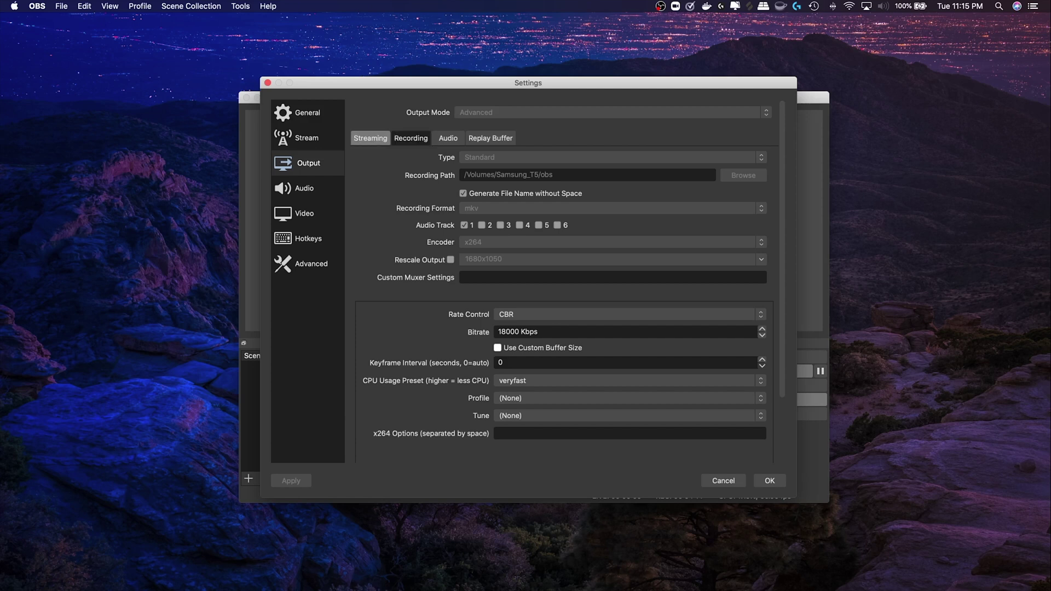
left_click(307, 188)
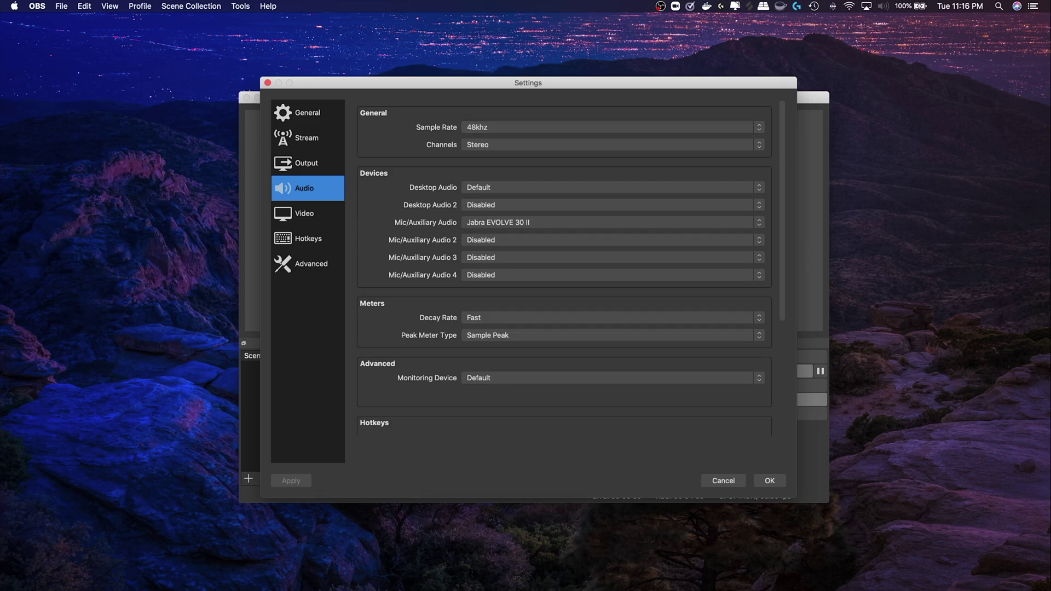
left_click(607, 222)
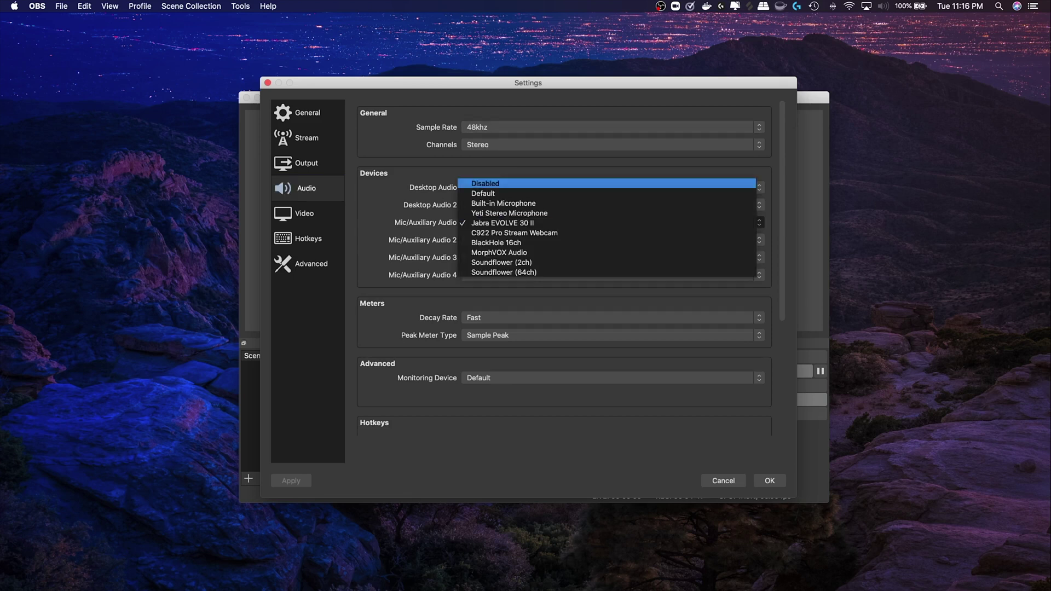
left_click(483, 193)
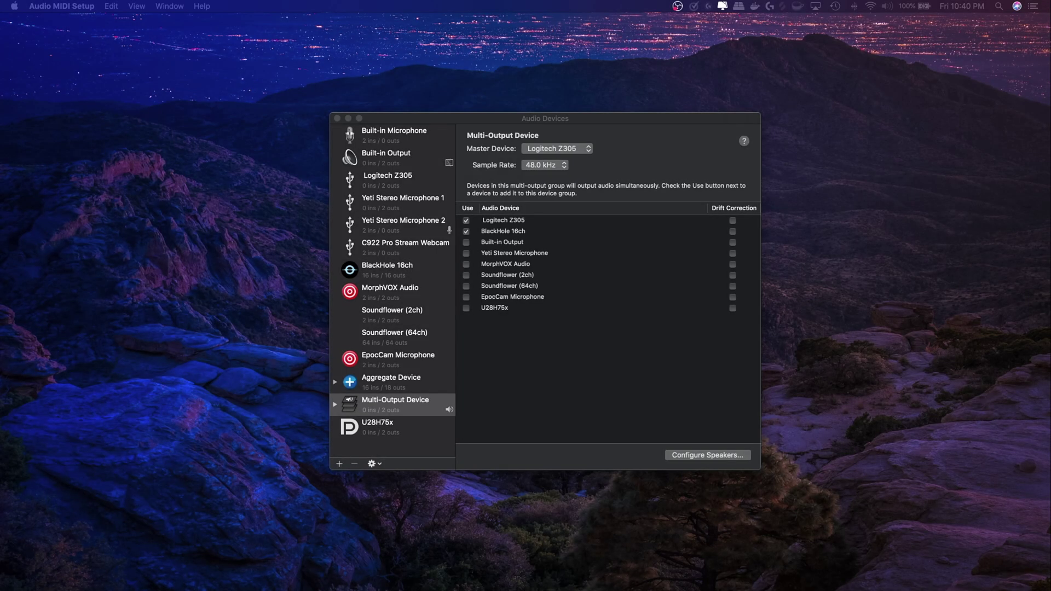
In Audio MIDI Setup, add Built-in Output to the Multi-Output Device and enable its drift correction
left_click(503, 220)
left_click(504, 220)
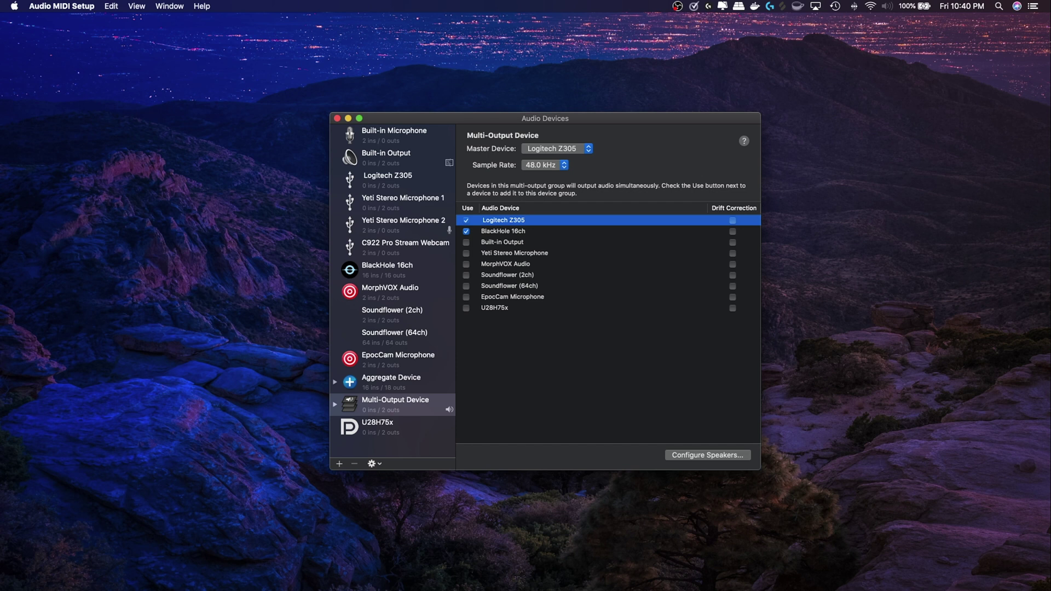
left_click(466, 242)
left_click(732, 242)
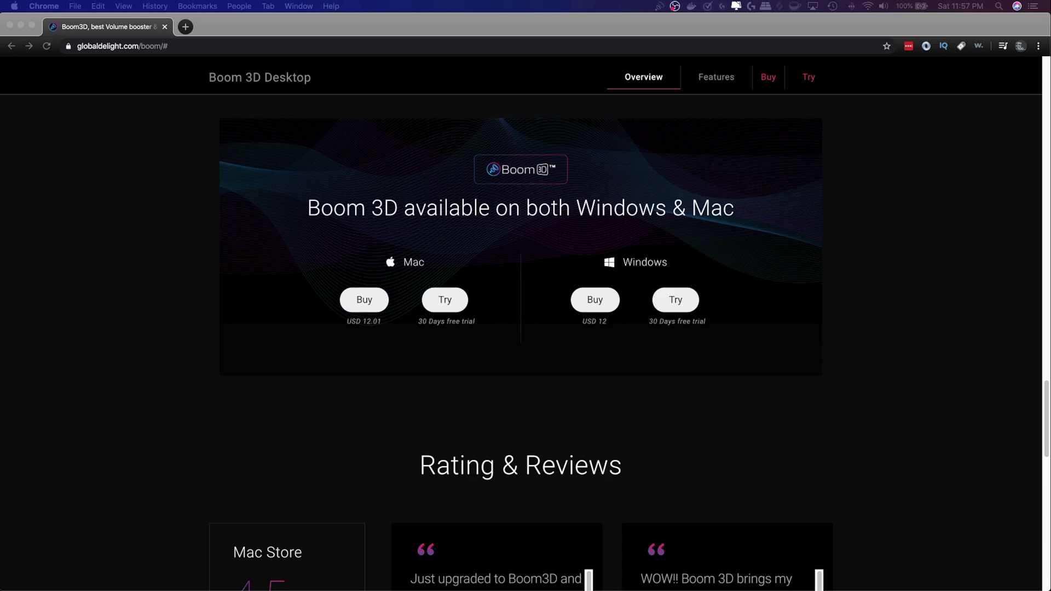
Switch to the Sound output settings in System Preferences and quit Boom 3D to return the output to Multi-Output Device
key("super+Tab")
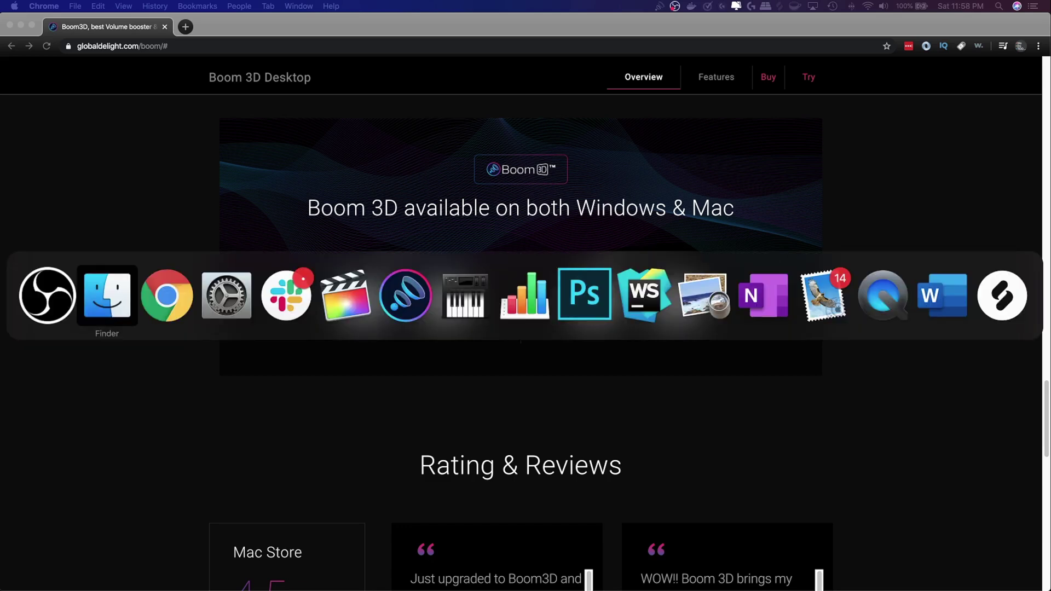
key("super+Tab")
key("super+Tab")
scroll(506, 233, "down", 3)
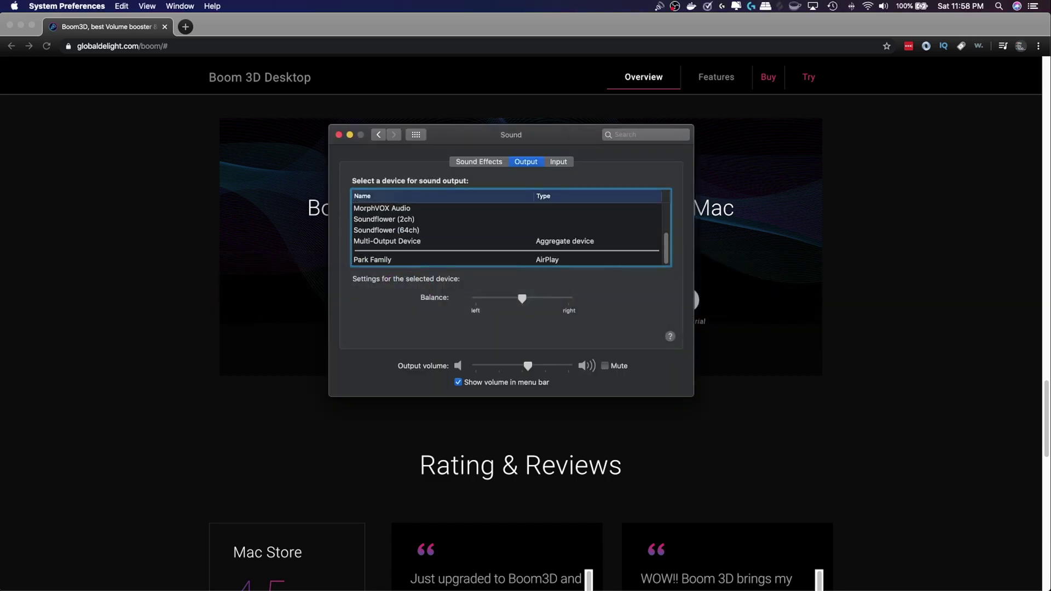
key("Down")
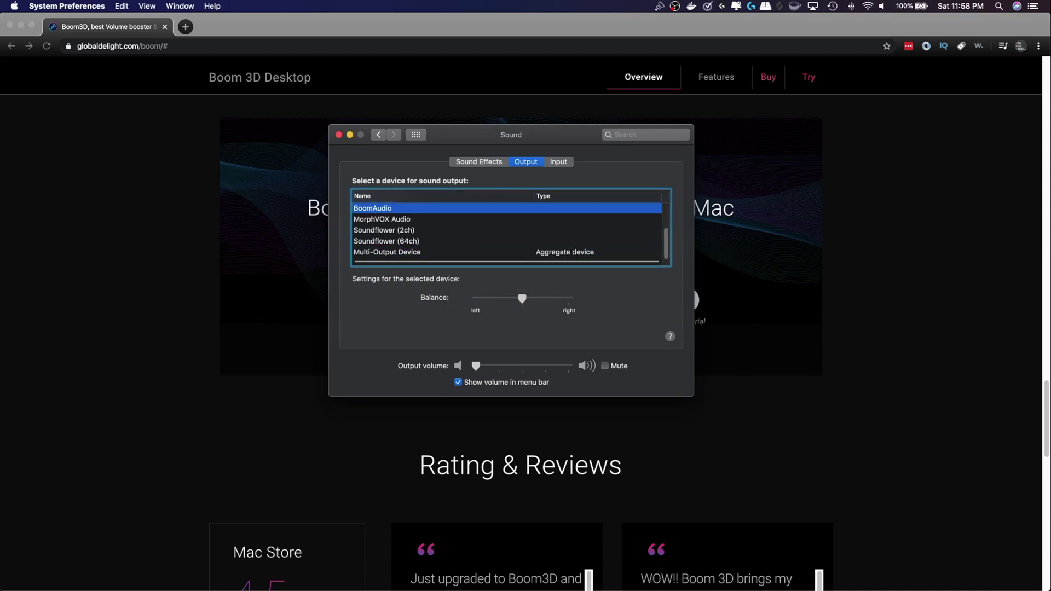
left_click(660, 6)
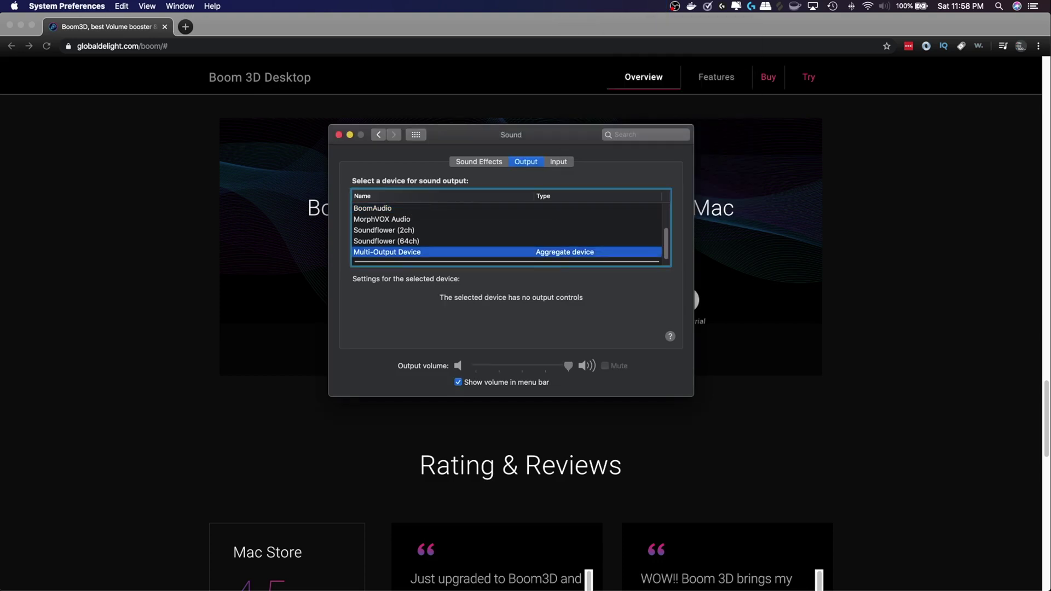
scroll(506, 233, "down", 1)
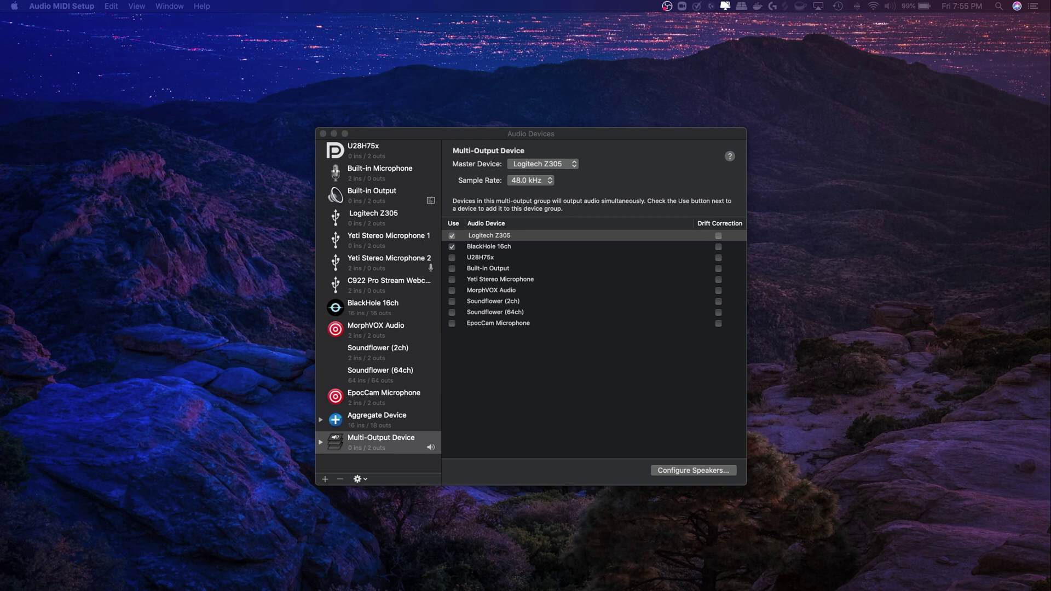
In Audio MIDI Setup, open the Multi-Output Device's name for editing and accept the existing name
double_click(377, 438)
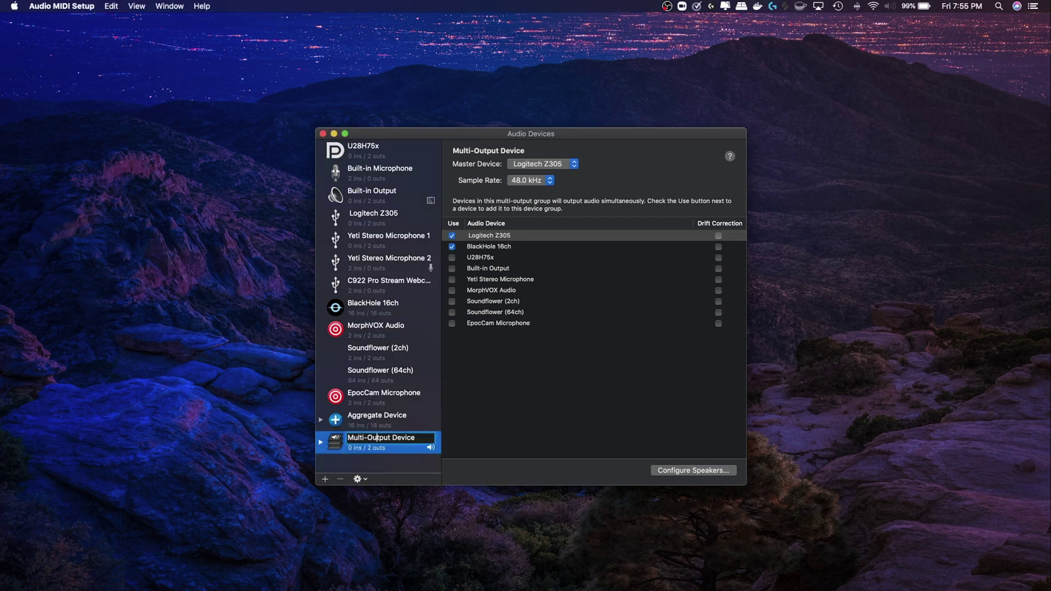
key("Return")
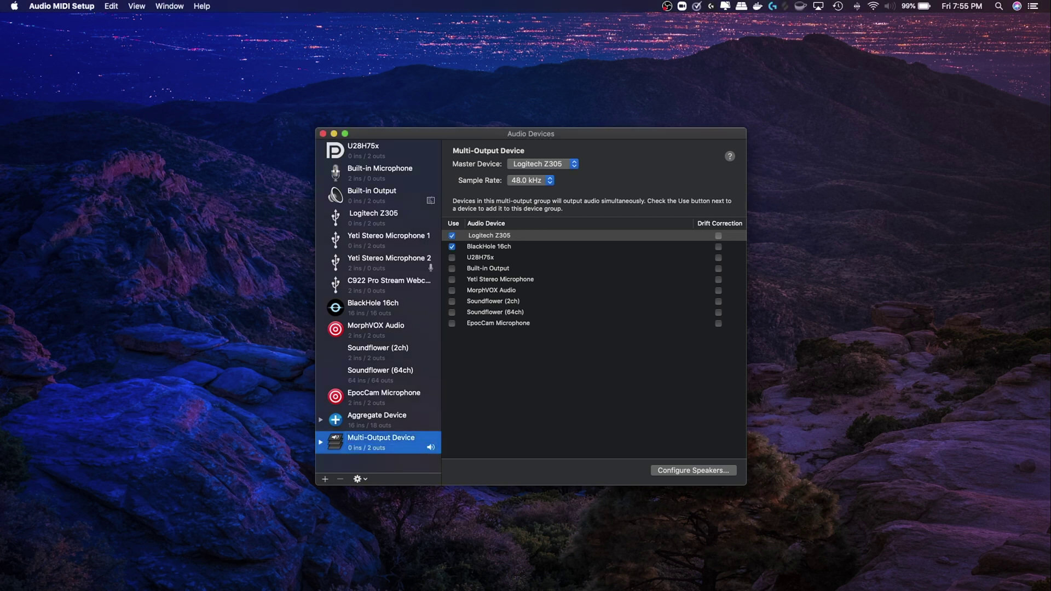